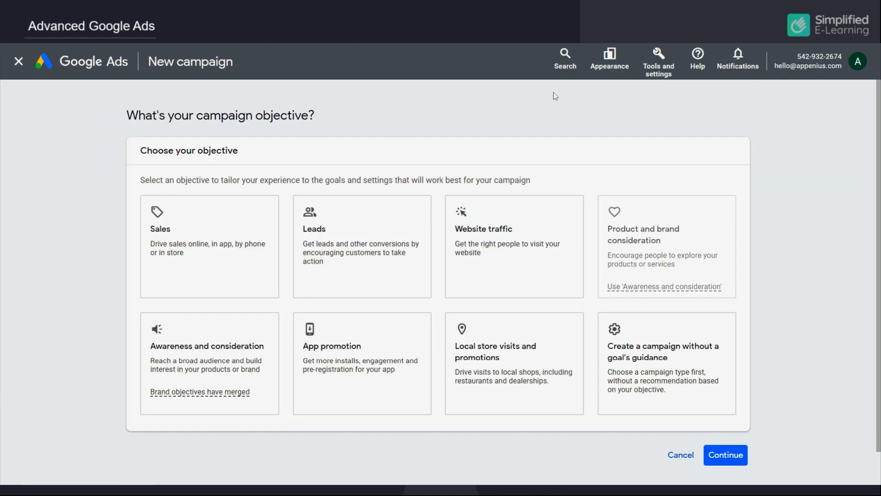
Step: Choose App promotion as the campaign objective and Android as the mobile app's platform
{"action": "left_click", "coordinate": [354, 349]}
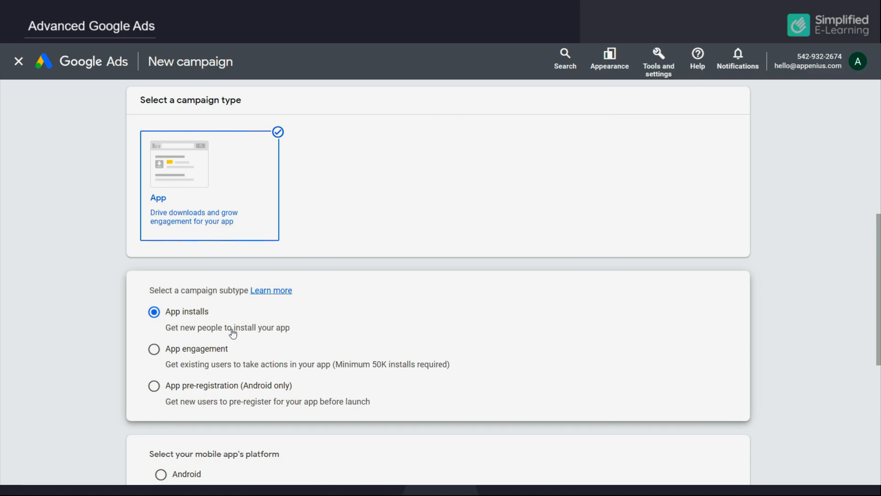
{"action": "scroll", "coordinate": [266, 334], "scroll_direction": "down", "scroll_amount": 4}
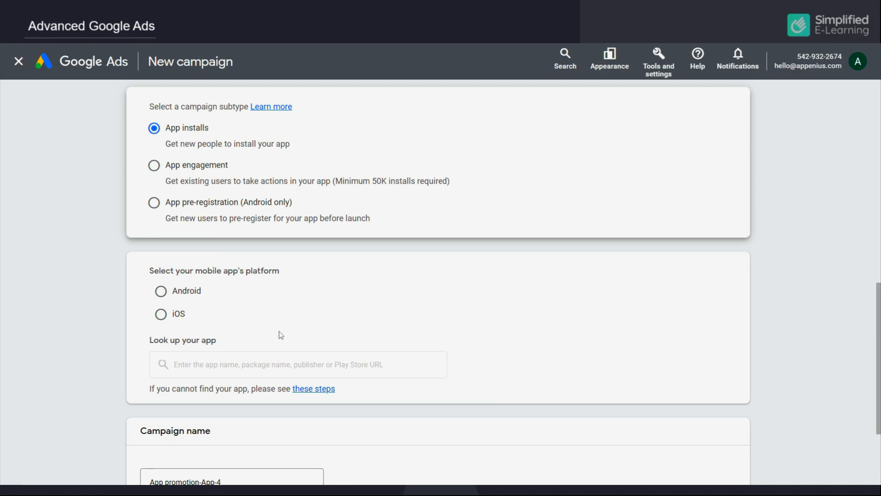
{"action": "left_click", "coordinate": [161, 291]}
{"action": "scroll", "coordinate": [205, 274], "scroll_direction": "down", "scroll_amount": 2}
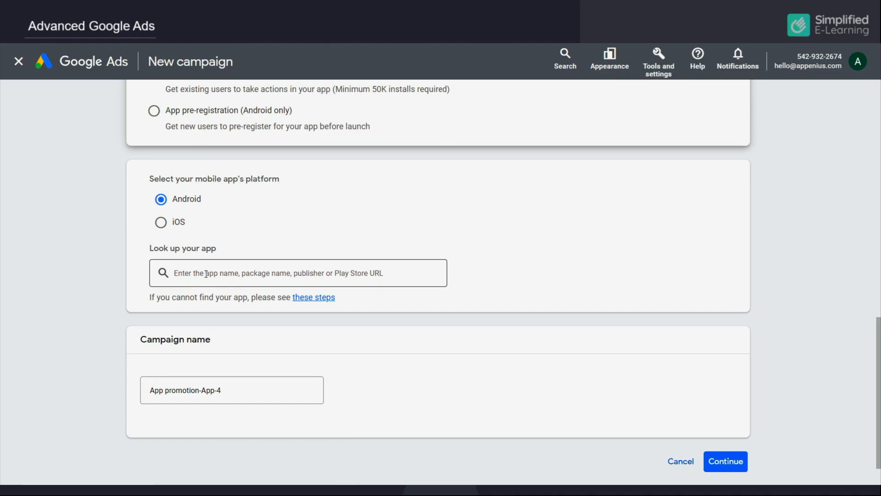
Step: Look up "google ads" and select the Google Ads app by Google LLC as the promoted app
{"action": "left_click", "coordinate": [206, 274]}
{"action": "type", "text": "google ads"}
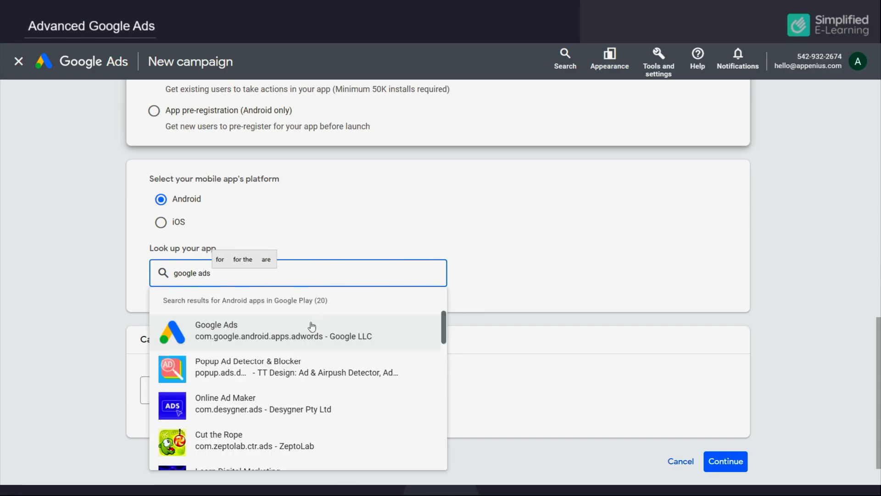
{"action": "left_click", "coordinate": [220, 333]}
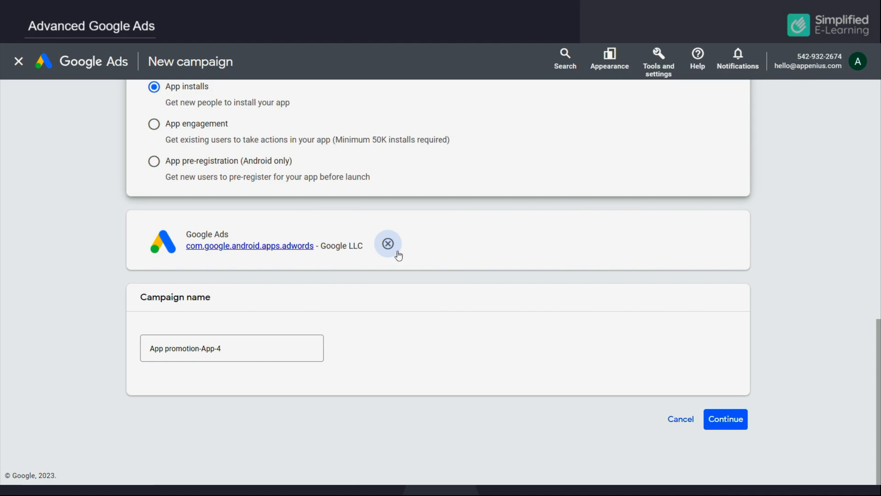
Step: Rename the campaign to "App promotion-2023" and continue to the campaign settings
{"action": "left_click", "coordinate": [245, 349]}
{"action": "key", "text": "BackSpace"}
{"action": "key", "text": "BackSpace"}
{"action": "key", "text": "BackSpace"}
{"action": "key", "text": "BackSpace"}
{"action": "key", "text": "BackSpace"}
{"action": "type", "text": "2023"}
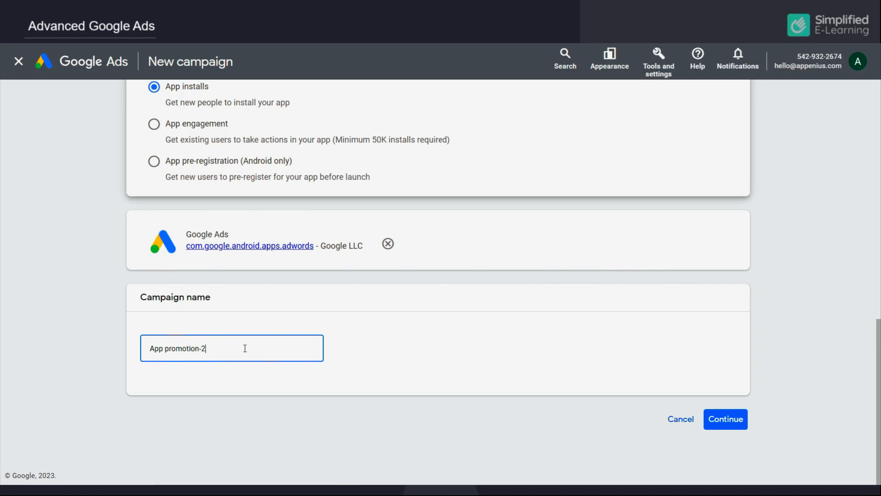
{"action": "left_click", "coordinate": [735, 419]}
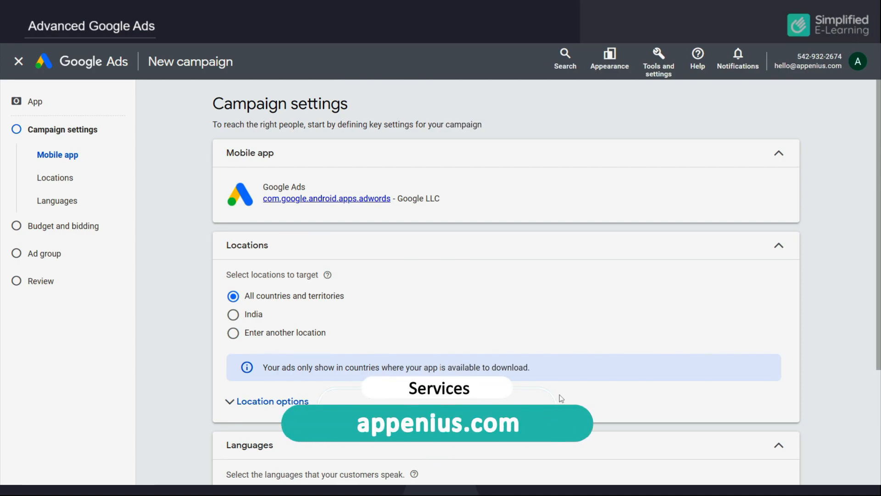
Step: Target another location by searching "ba" and adding the city Bengaluru, Karnataka, India
{"action": "left_click", "coordinate": [263, 338]}
{"action": "left_click", "coordinate": [314, 367]}
{"action": "type", "text": "ba"}
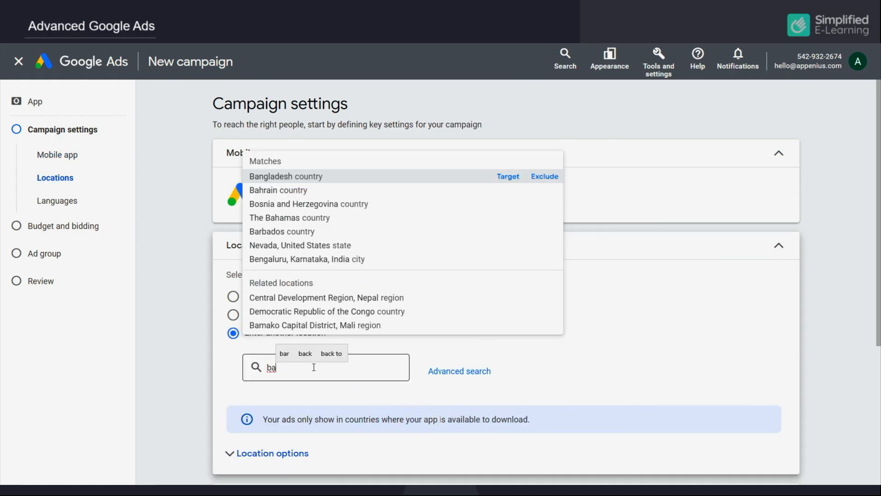
{"action": "left_click", "coordinate": [508, 259]}
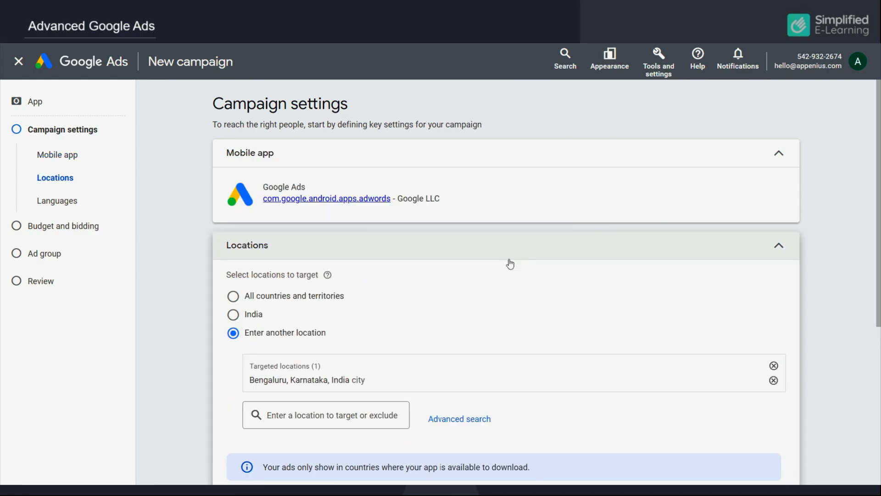
Step: In the location options, set the target to "Presence: People in or regularly in your targeted locations"
{"action": "scroll", "coordinate": [510, 263], "scroll_direction": "down", "scroll_amount": 5}
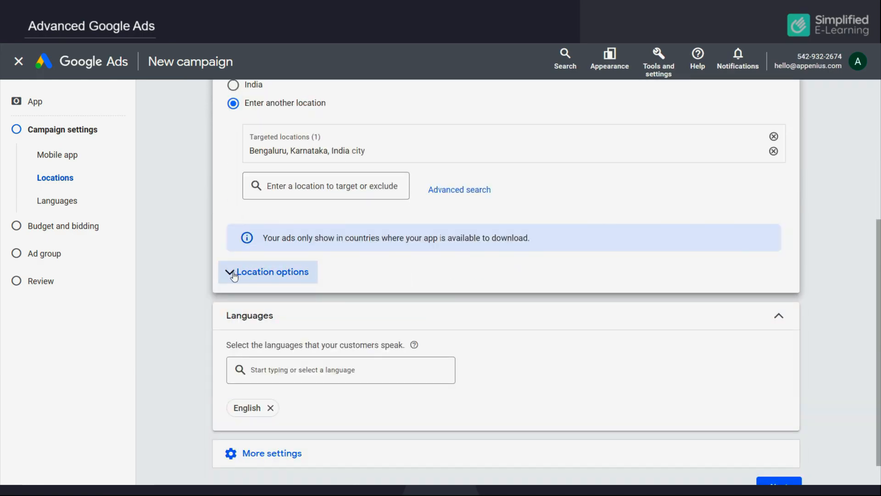
{"action": "left_click", "coordinate": [233, 272]}
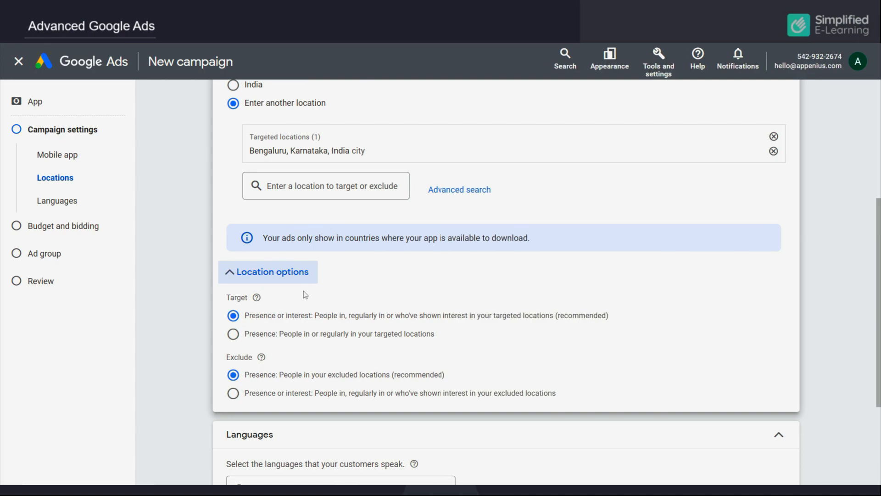
{"action": "left_click", "coordinate": [233, 334]}
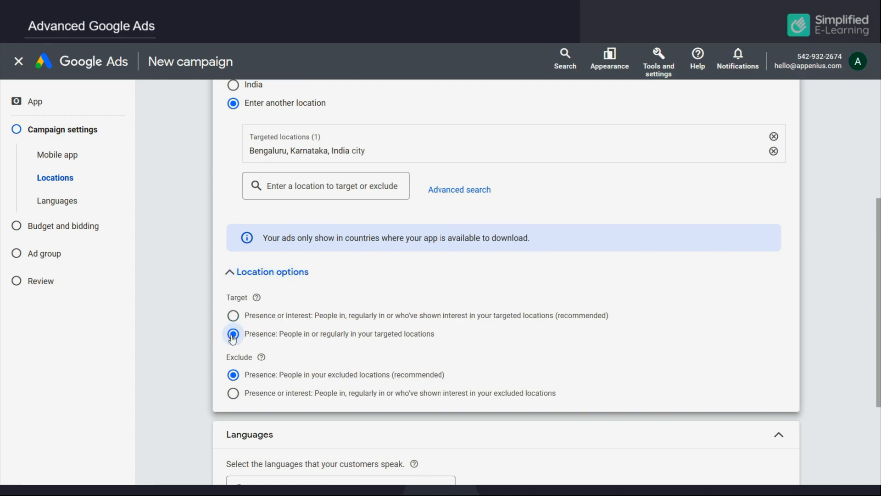
{"action": "left_click", "coordinate": [246, 283]}
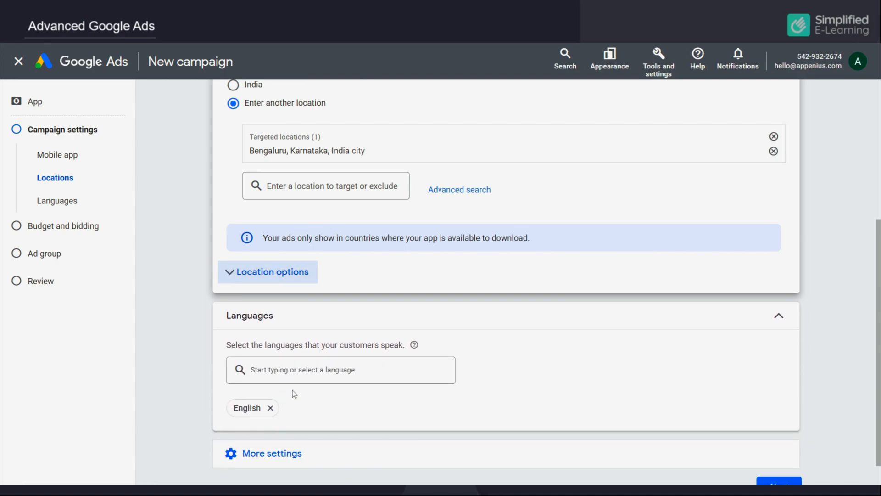
Step: Expand the additional campaign settings to view the dates and data feed, and proceed to budget and bidding
{"action": "left_click", "coordinate": [282, 455]}
{"action": "scroll", "coordinate": [377, 400], "scroll_direction": "down", "scroll_amount": 2}
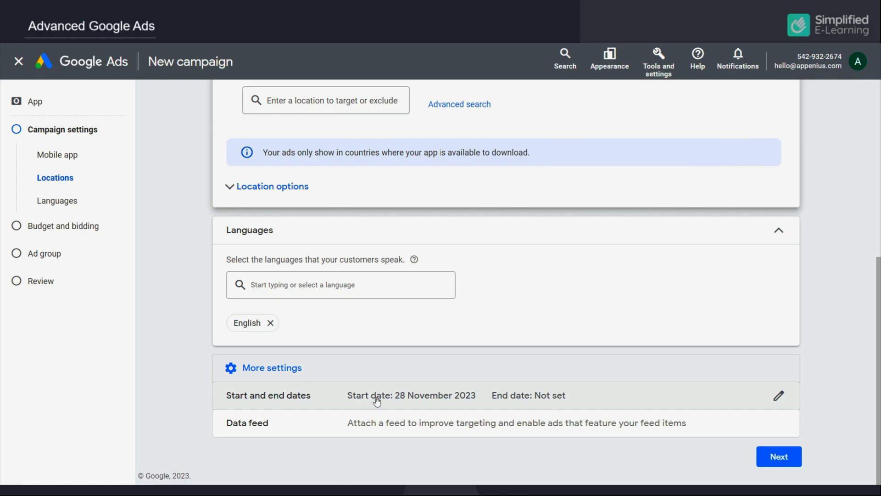
{"action": "left_click", "coordinate": [791, 461]}
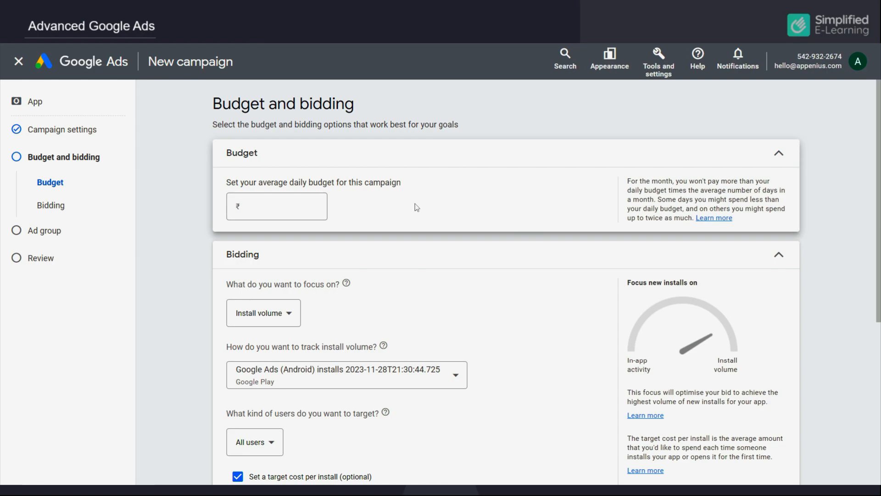
Step: Set the campaign's average daily budget to ₹5000
{"action": "left_click", "coordinate": [303, 207]}
{"action": "type", "text": "5000"}
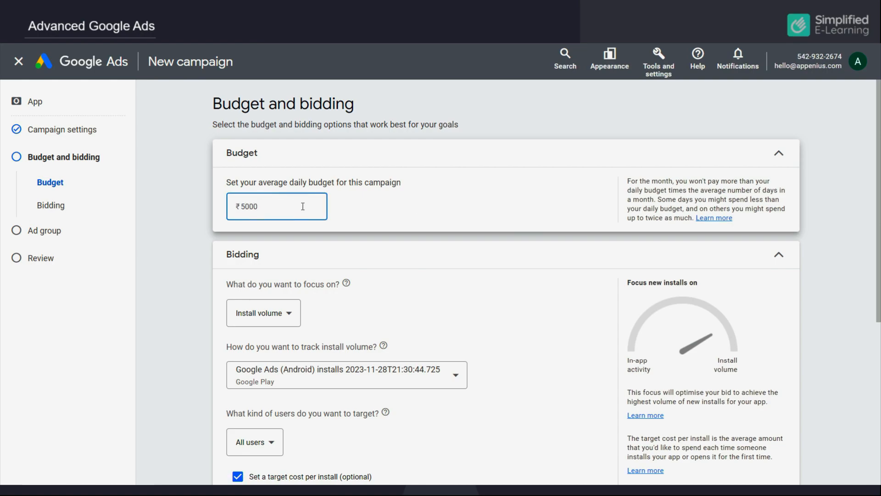
{"action": "left_click", "coordinate": [353, 210]}
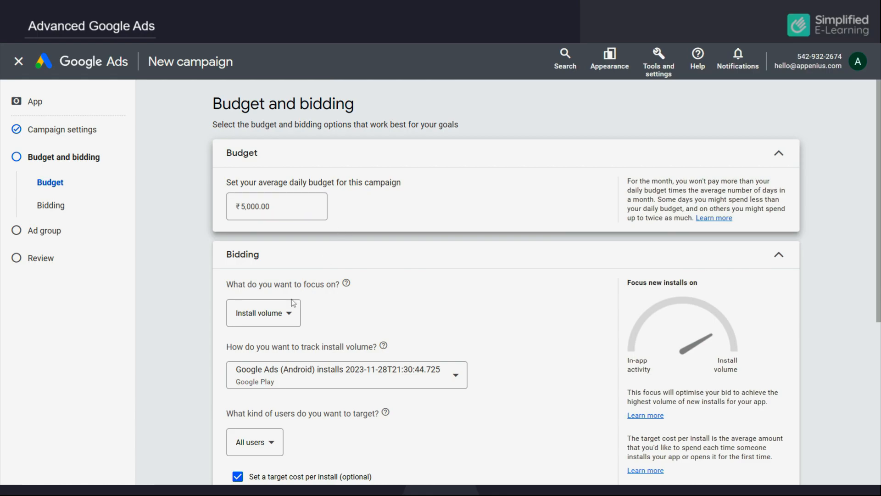
Step: Choose Install volume as the bidding focus and All users as the kind of users to target
{"action": "left_click", "coordinate": [270, 318]}
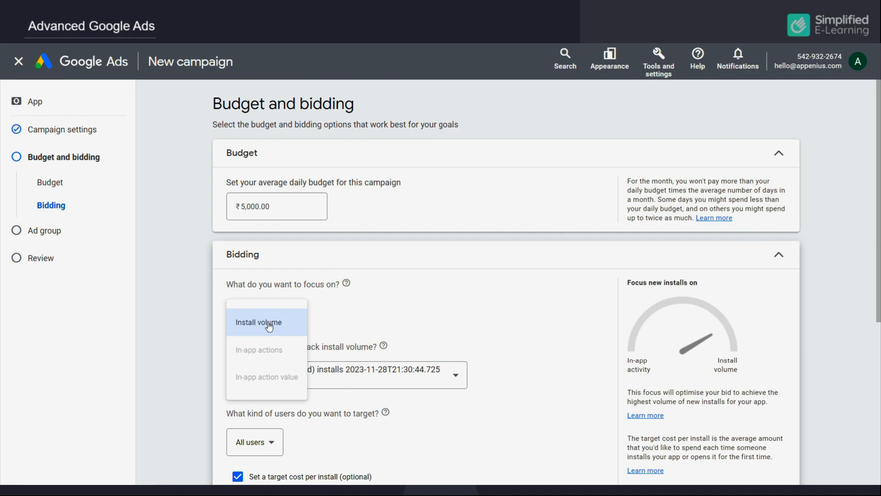
{"action": "left_click", "coordinate": [270, 319]}
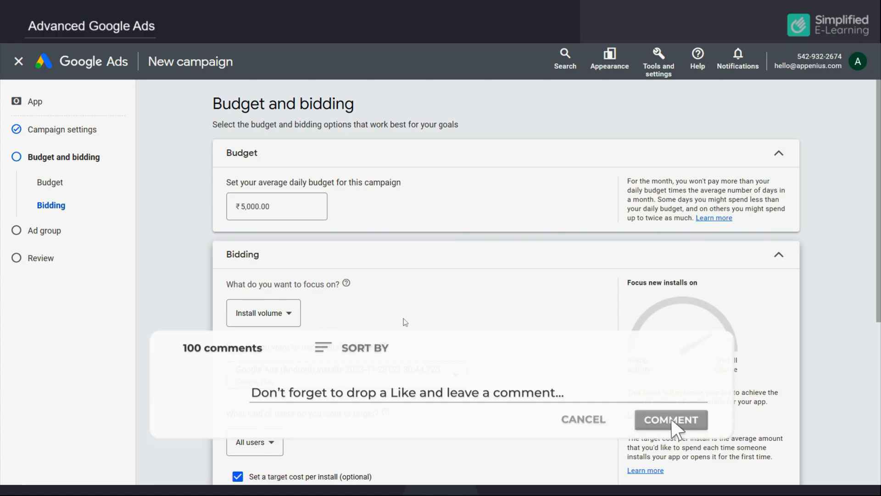
{"action": "scroll", "coordinate": [404, 321], "scroll_direction": "down", "scroll_amount": 2}
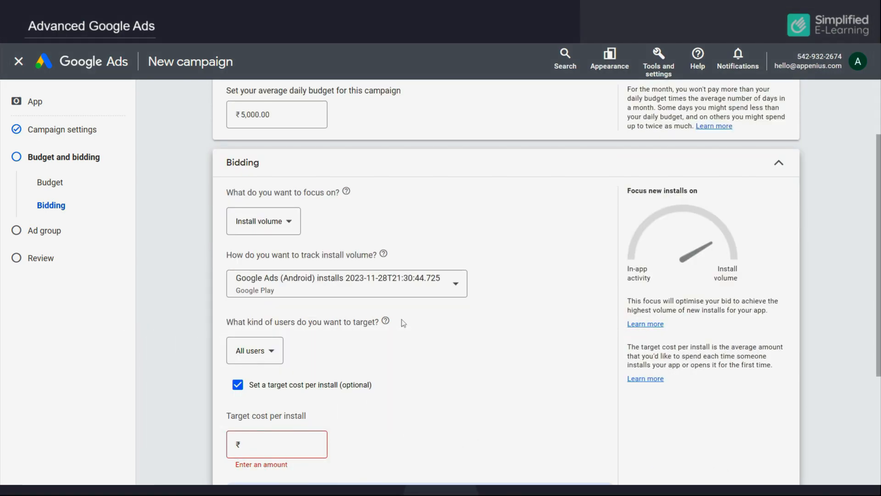
{"action": "left_click", "coordinate": [277, 354]}
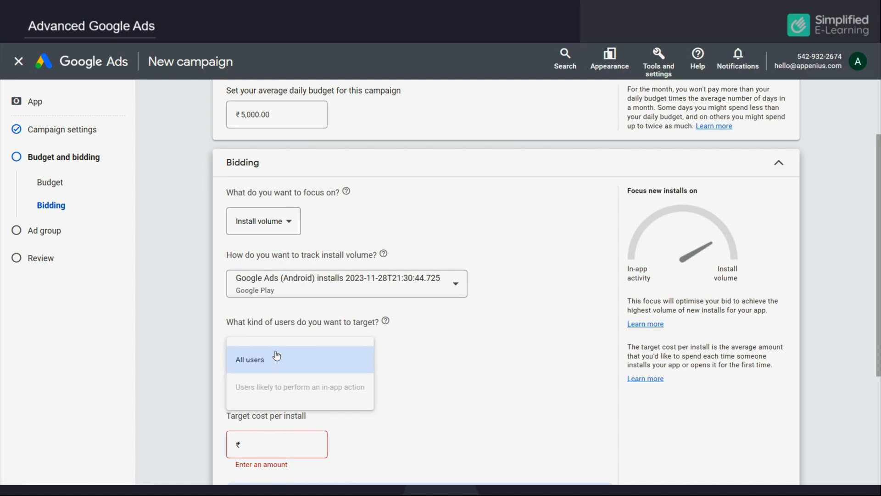
{"action": "left_click", "coordinate": [277, 356]}
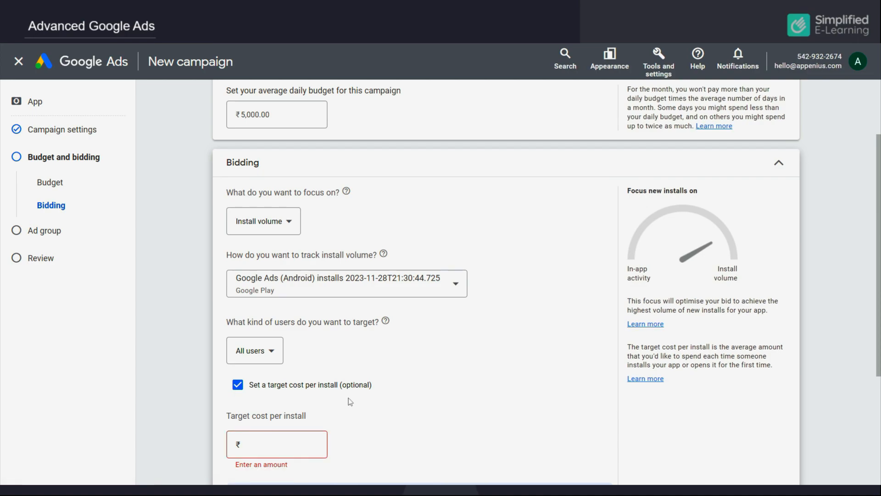
Step: Set the target cost per install to ₹25 and toggle the target cost option off and on again
{"action": "left_click", "coordinate": [282, 446]}
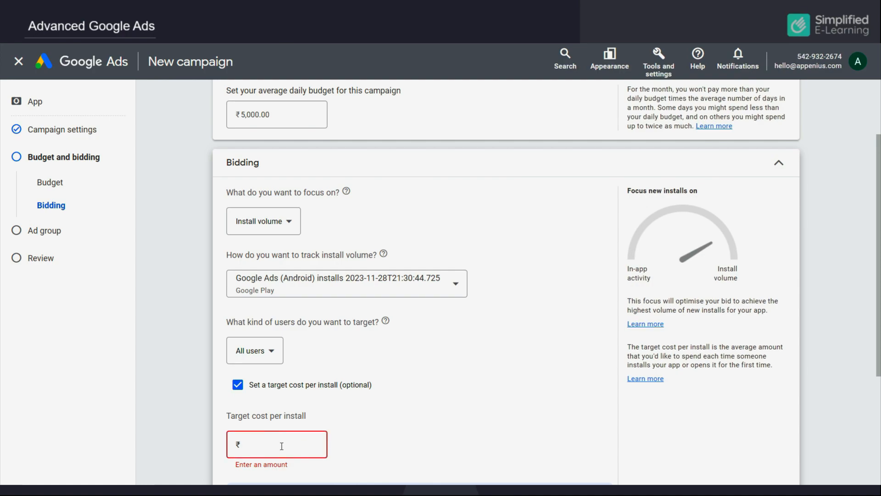
{"action": "type", "text": "25"}
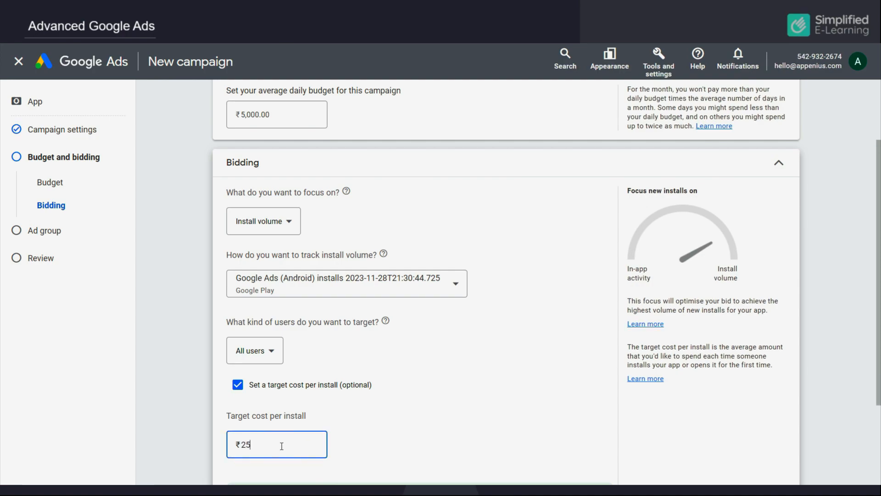
{"action": "left_click", "coordinate": [353, 432]}
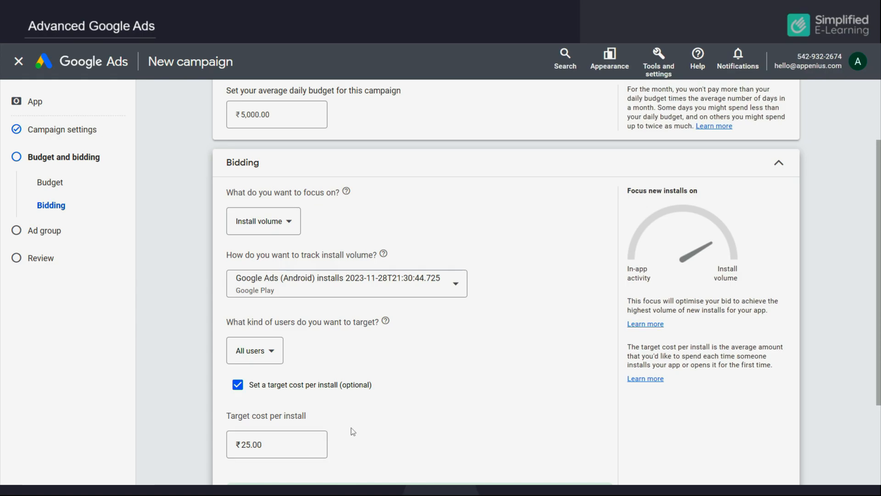
{"action": "left_click", "coordinate": [238, 386]}
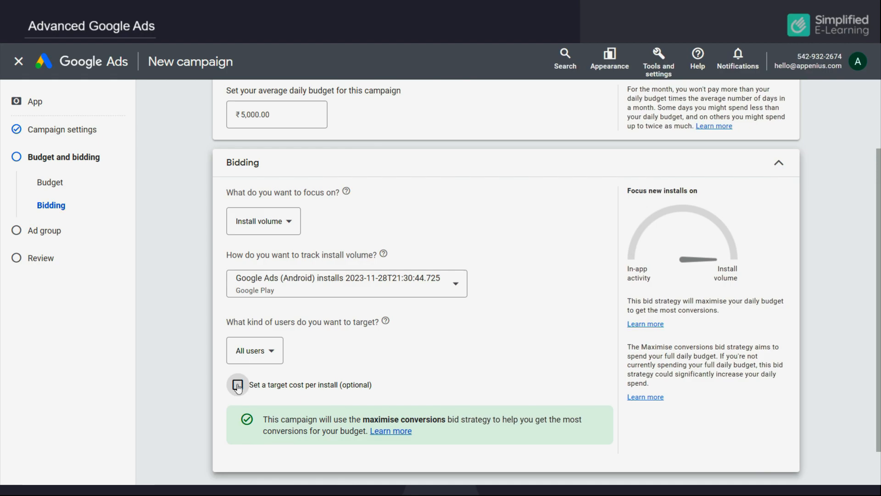
{"action": "left_click", "coordinate": [237, 386]}
Step: Set the target cost per install to ₹20 and proceed to the ad group setup
{"action": "left_click", "coordinate": [239, 443]}
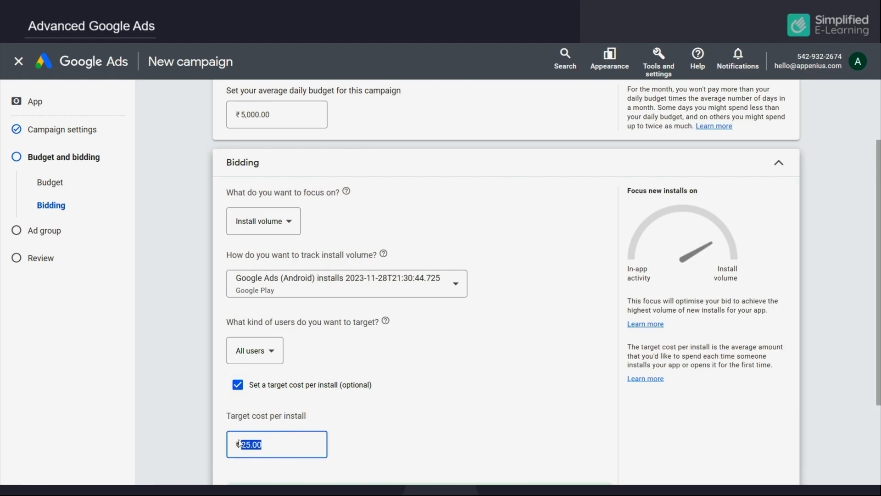
{"action": "type", "text": "20"}
{"action": "left_click", "coordinate": [380, 446]}
{"action": "scroll", "coordinate": [379, 447], "scroll_direction": "down", "scroll_amount": 2}
{"action": "scroll", "coordinate": [378, 447], "scroll_direction": "down", "scroll_amount": 1}
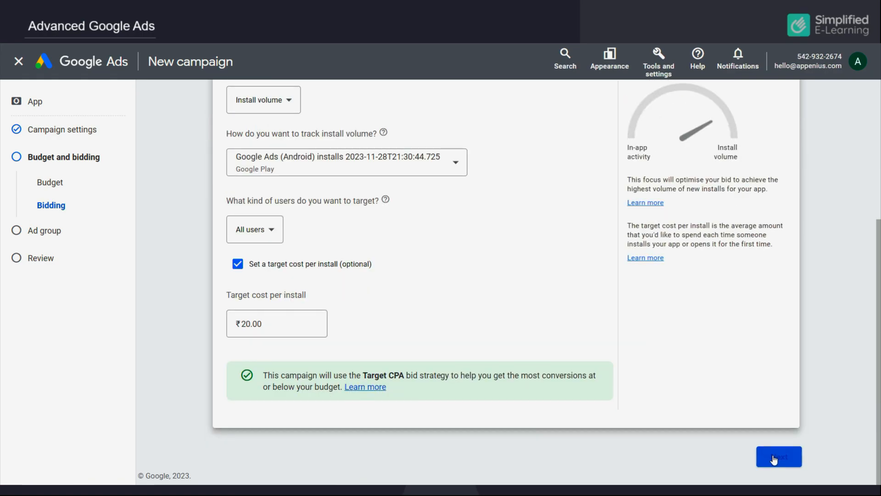
{"action": "left_click", "coordinate": [778, 457]}
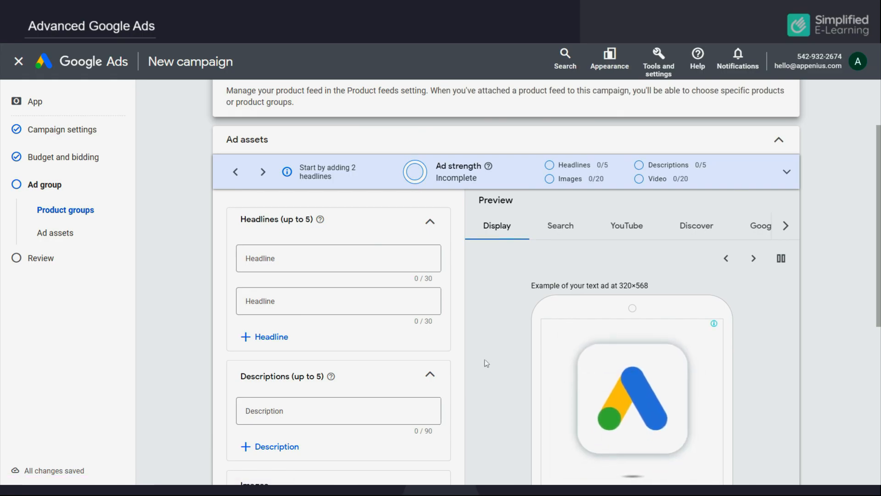
Step: Add the headlines "Google Ads Mobile App", "Get the Google Ads App.", "Create, add, and edit ads.", "Stay connected to your ads." and "Launch your Ad Campaign"
{"action": "left_click", "coordinate": [319, 268]}
{"action": "left_click", "coordinate": [303, 316]}
{"action": "left_click", "coordinate": [292, 300]}
{"action": "left_click", "coordinate": [293, 357]}
{"action": "left_click", "coordinate": [299, 344]}
{"action": "left_click", "coordinate": [294, 386]}
{"action": "left_click", "coordinate": [291, 443]}
{"action": "left_click", "coordinate": [275, 432]}
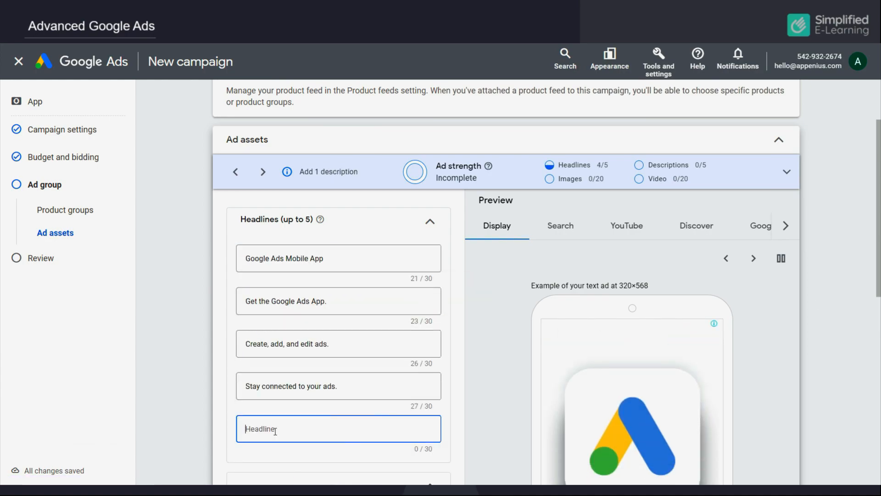
{"action": "type", "text": "Launch your Ad Campaign"}
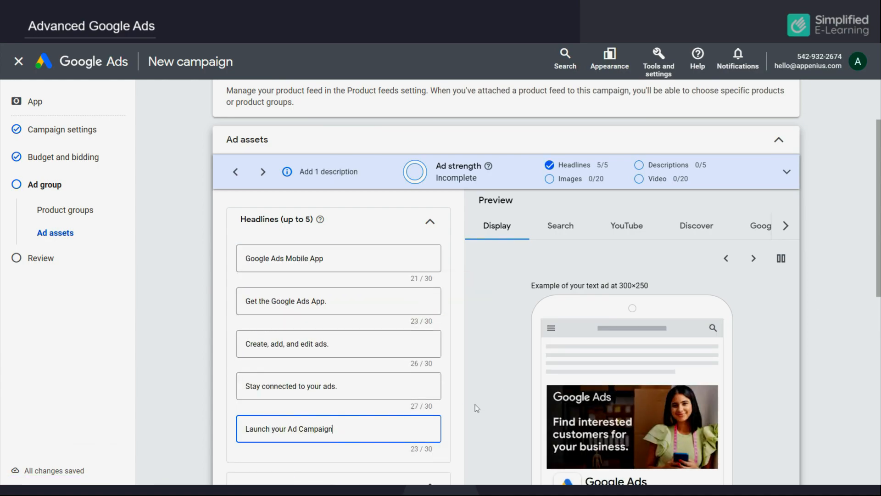
Step: Fill the five descriptions with "Launch your Ad Campaign in 3 easy steps" and suggested ideas on AI powered campaigns, customer reach, ad performance and real-time alerts
{"action": "scroll", "coordinate": [476, 407], "scroll_direction": "down", "scroll_amount": 4}
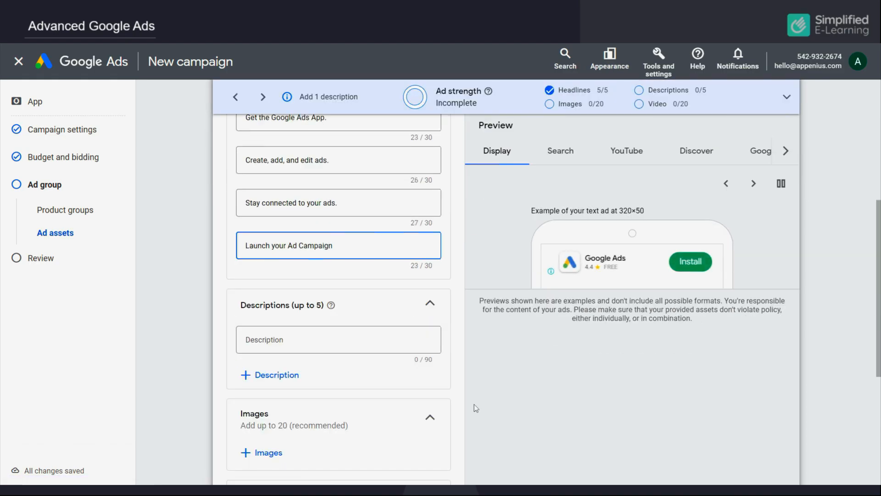
{"action": "left_click", "coordinate": [306, 338]}
{"action": "left_click", "coordinate": [304, 394]}
{"action": "left_click", "coordinate": [278, 375]}
{"action": "left_click", "coordinate": [305, 388]}
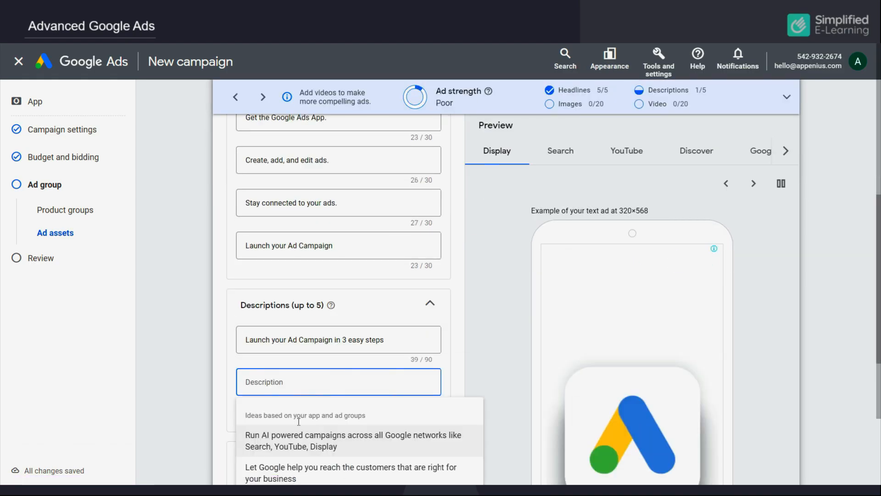
{"action": "left_click", "coordinate": [305, 438]}
{"action": "scroll", "coordinate": [298, 413], "scroll_direction": "down", "scroll_amount": 3}
{"action": "left_click", "coordinate": [282, 280]}
{"action": "left_click", "coordinate": [289, 288]}
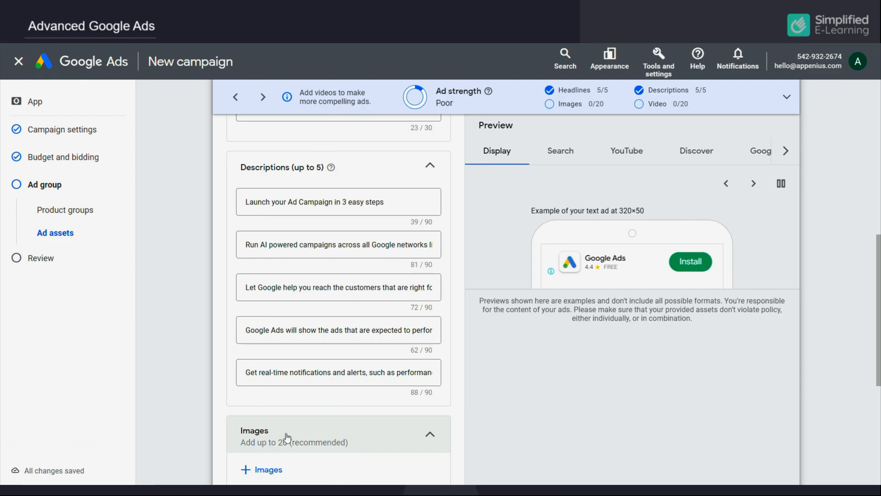
{"action": "scroll", "coordinate": [287, 436], "scroll_direction": "down", "scroll_amount": 2}
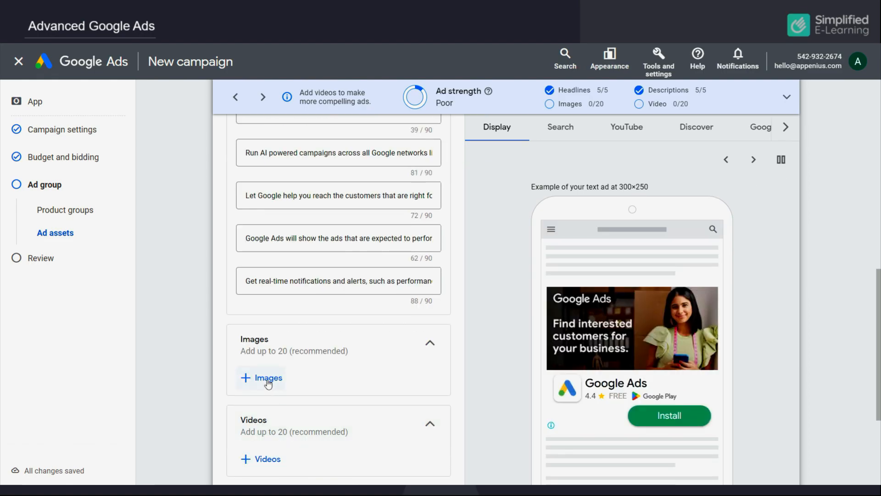
Step: Add eight images, including digital marketing pictures from the asset library, and eight videos to the ad assets
{"action": "left_click", "coordinate": [267, 378]}
{"action": "left_click", "coordinate": [558, 97]}
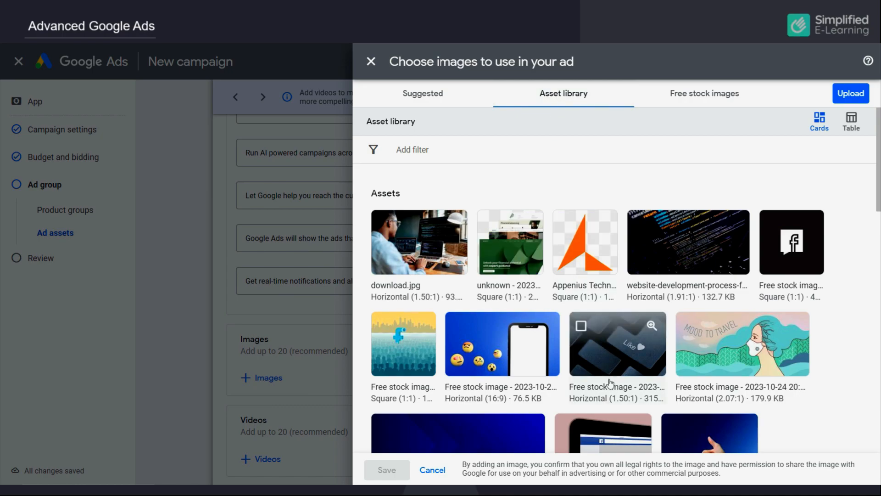
{"action": "scroll", "coordinate": [610, 382], "scroll_direction": "down", "scroll_amount": 10}
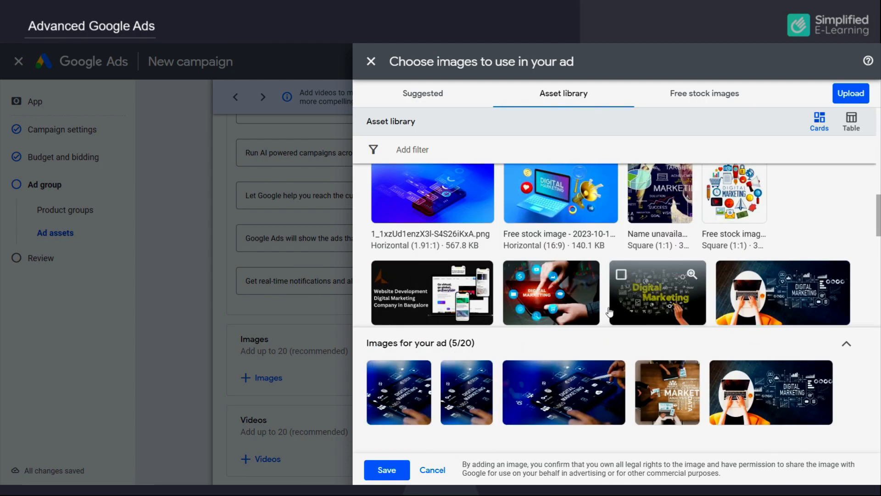
{"action": "left_click", "coordinate": [387, 470]}
{"action": "scroll", "coordinate": [384, 429], "scroll_direction": "down", "scroll_amount": 2}
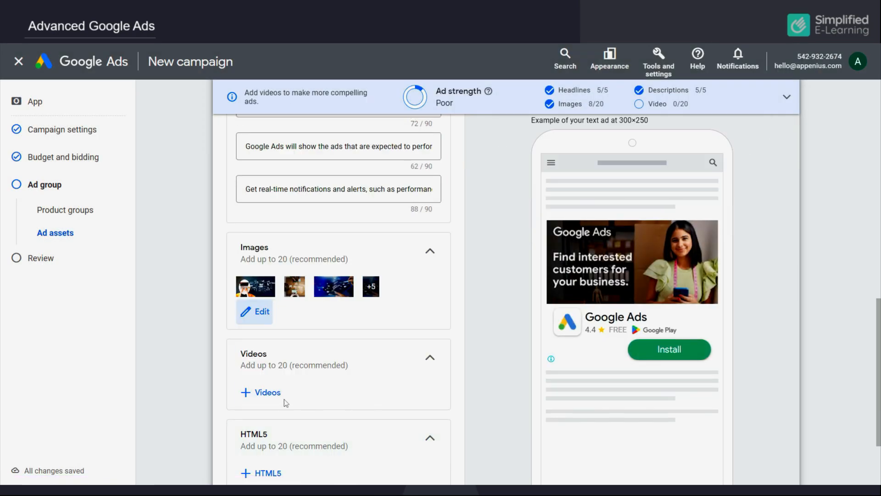
{"action": "left_click", "coordinate": [265, 392]}
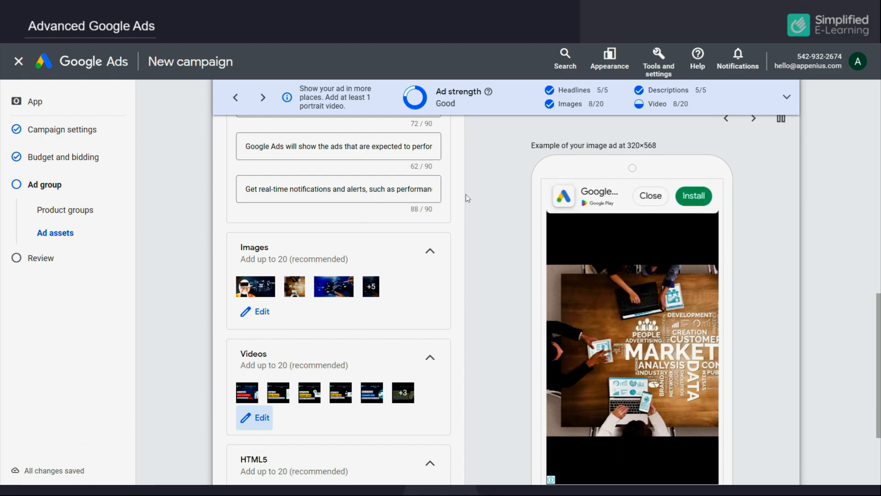
Step: Proceed to the campaign review, check the campaign settings and ad assets, and publish the App promotion-2023 campaign
{"action": "scroll", "coordinate": [415, 303], "scroll_direction": "down", "scroll_amount": 3}
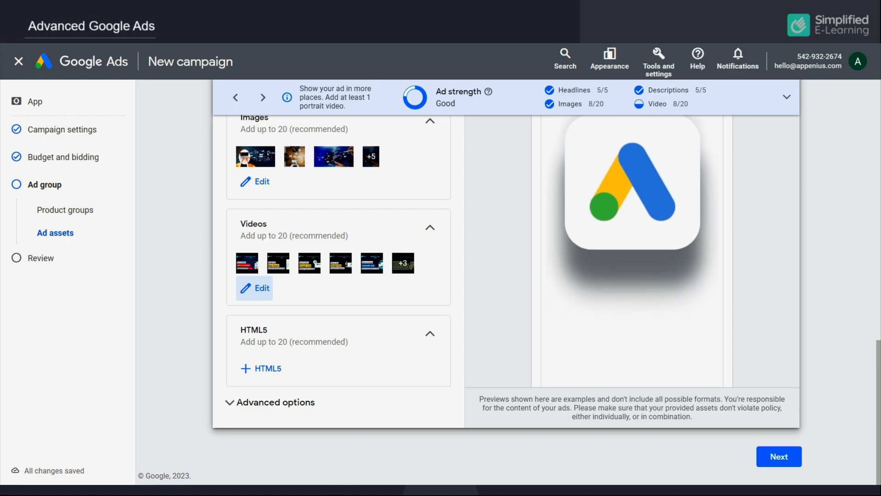
{"action": "left_click", "coordinate": [775, 466]}
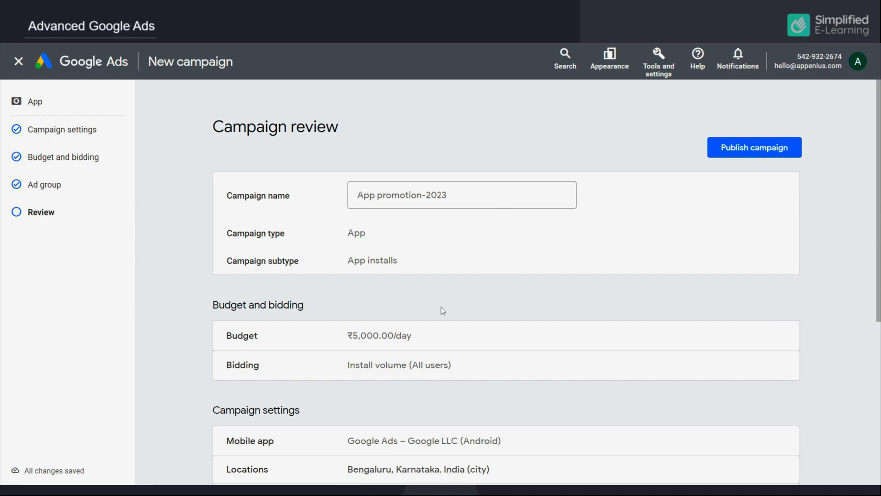
{"action": "scroll", "coordinate": [544, 261], "scroll_direction": "down", "scroll_amount": 6}
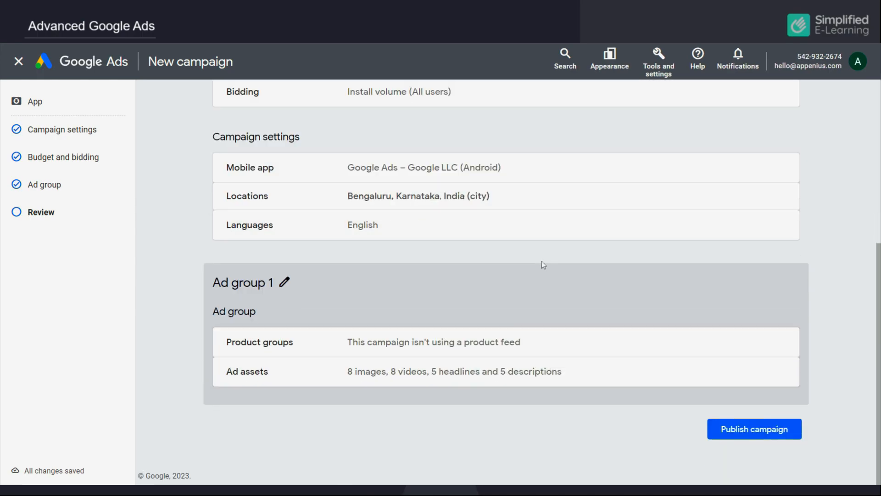
{"action": "left_click", "coordinate": [754, 430]}
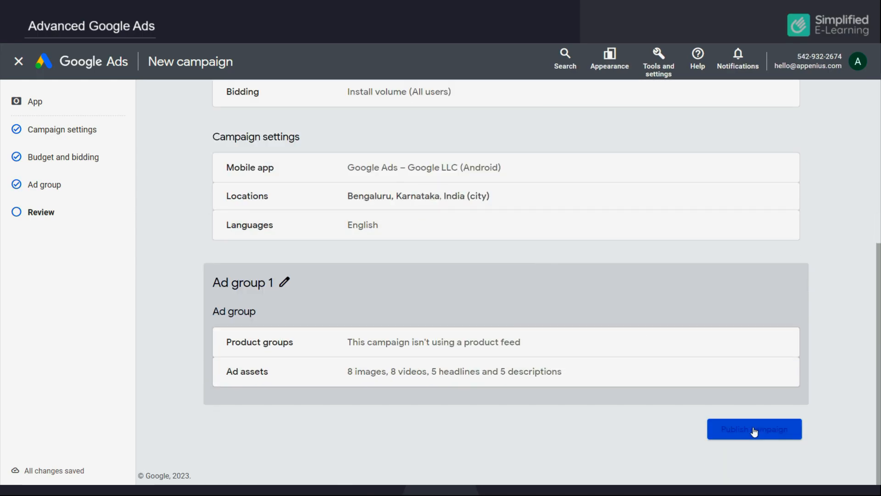